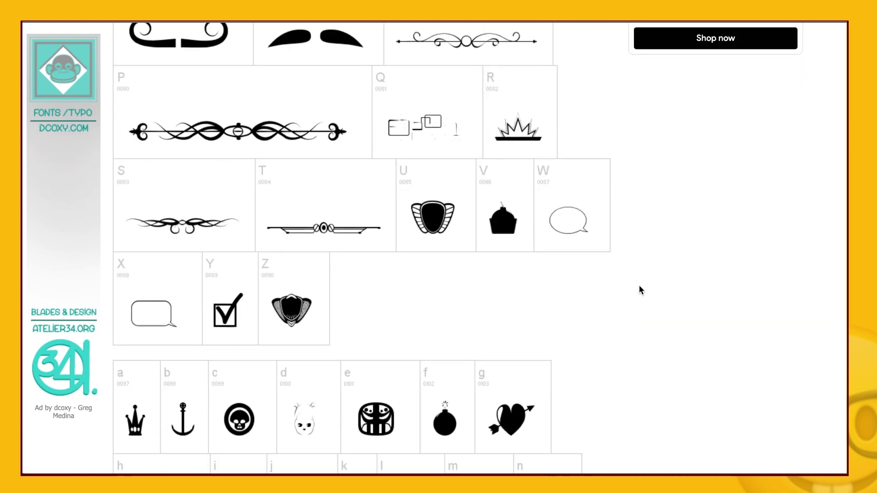
- Download the Ornament Mix font from its DaFont page
scroll(639, 284, up, 15)
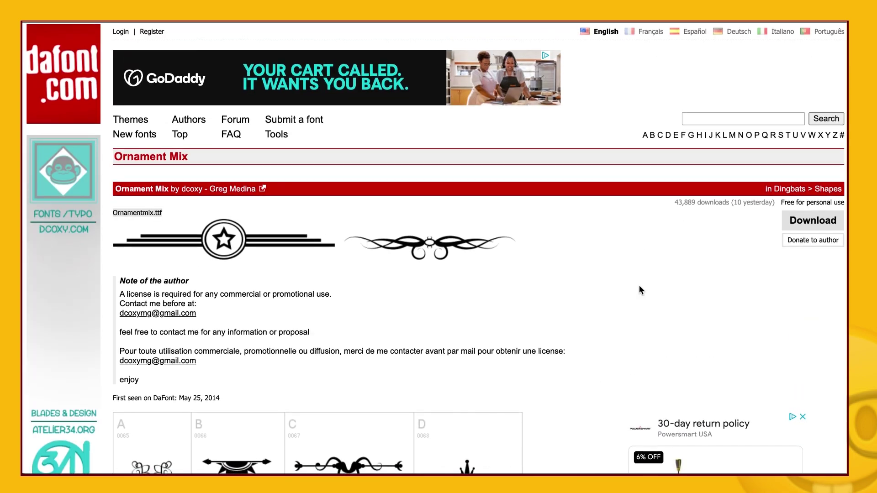
click(695, 262)
click(796, 229)
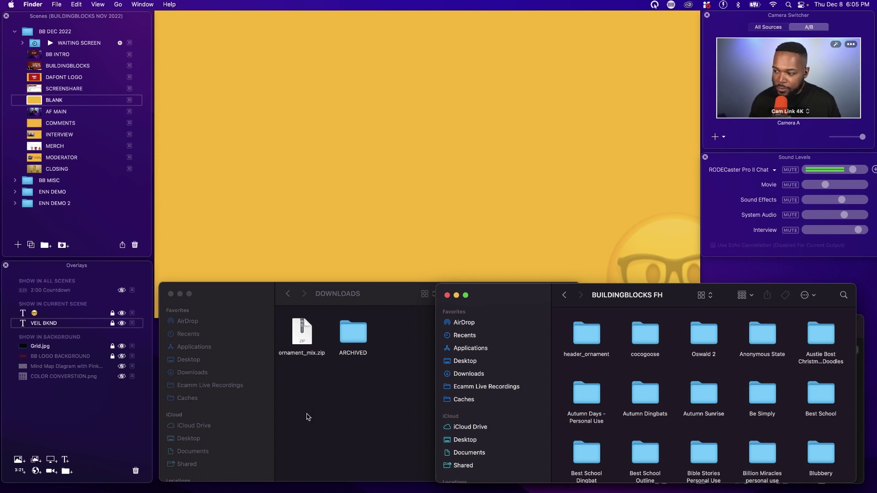
- Extract ornament_mix.zip in Downloads, move the ornament_mix folder into the BUILDINGBLOCKS FH folder, and close the Downloads window
click(306, 389)
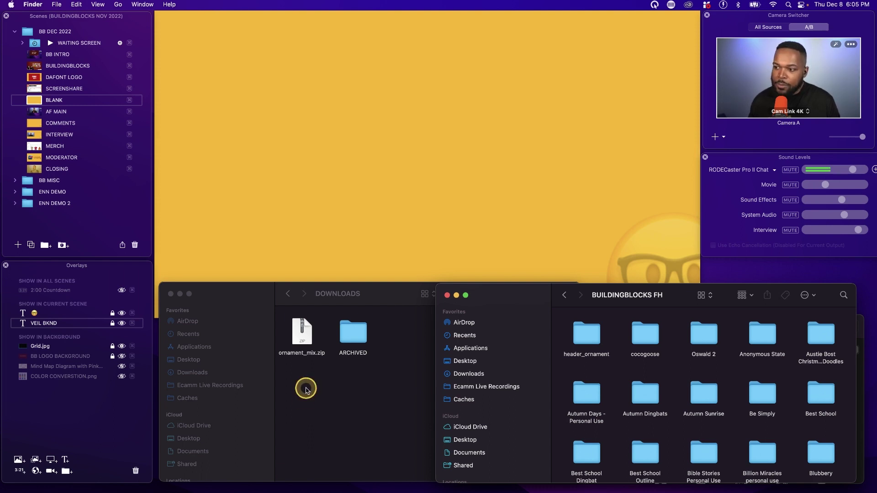
double_click(299, 340)
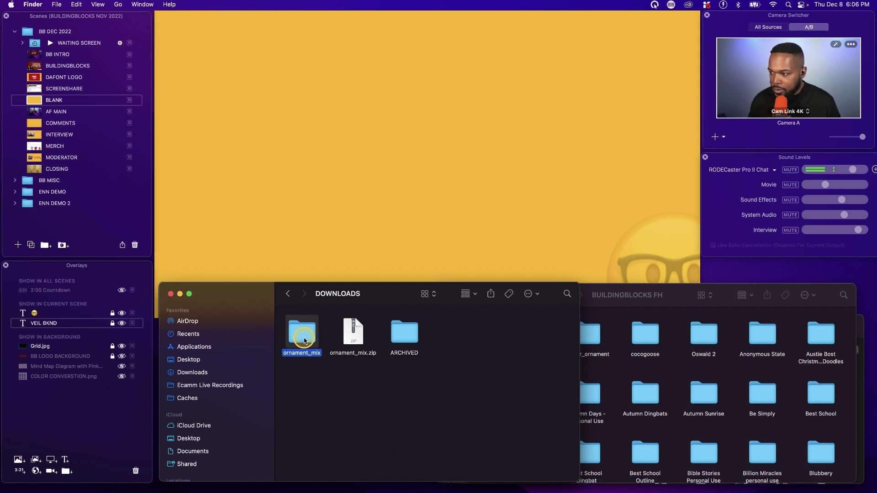
drag(304, 339, 618, 370)
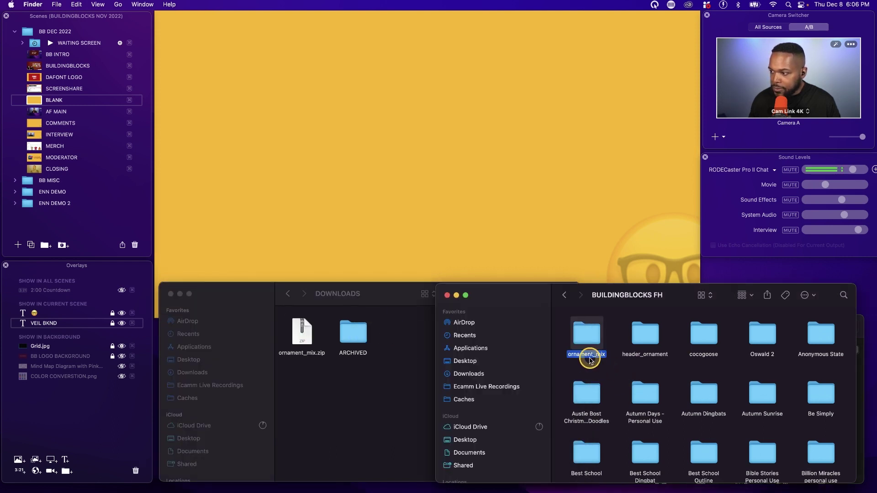
click(171, 294)
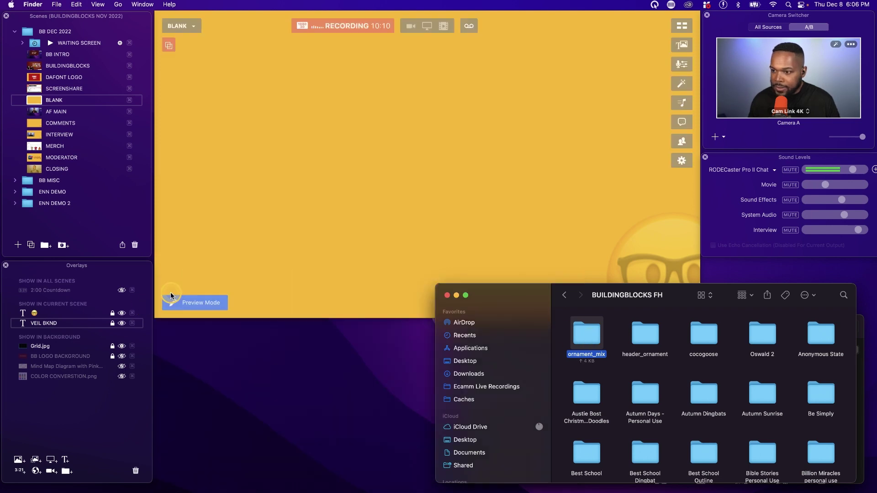
- Open the ornament_mix folder and preview its Terms of Use text file
drag(525, 298, 115, 299)
double_click(171, 339)
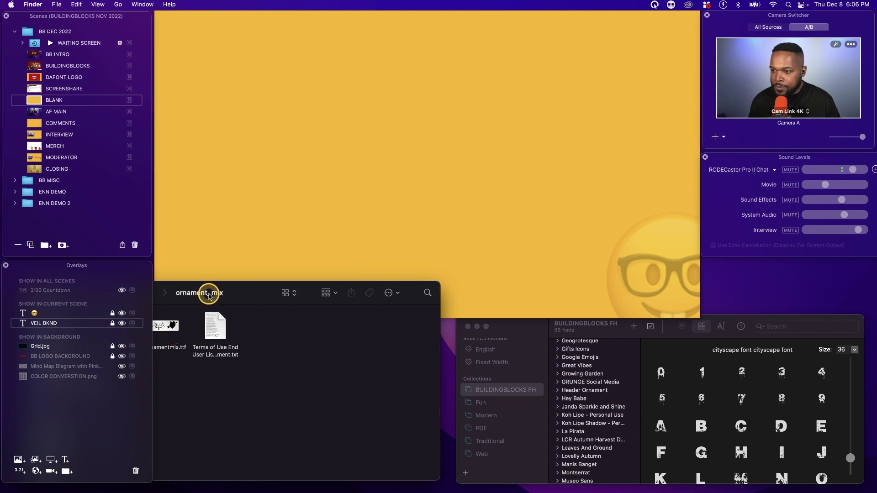
drag(251, 294, 334, 305)
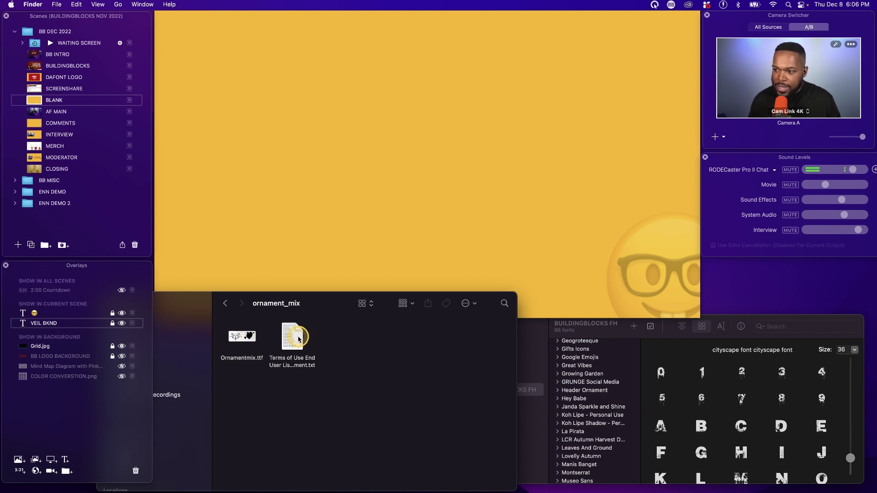
click(293, 339)
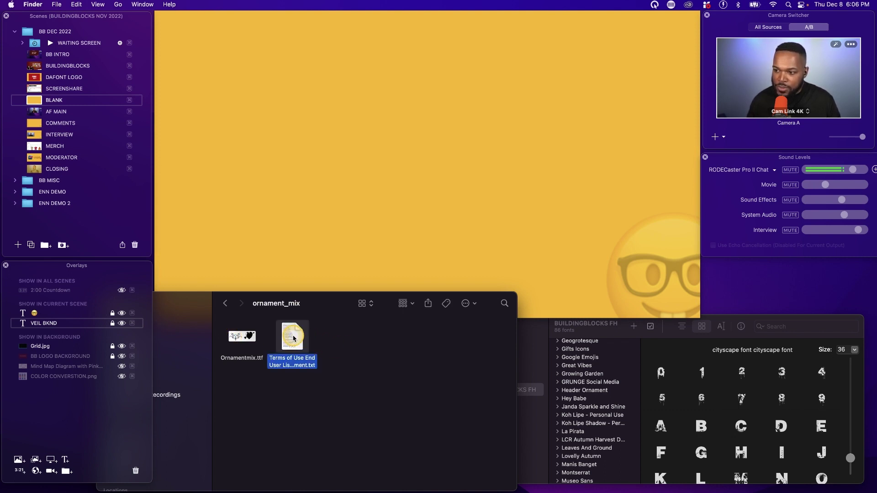
key(space)
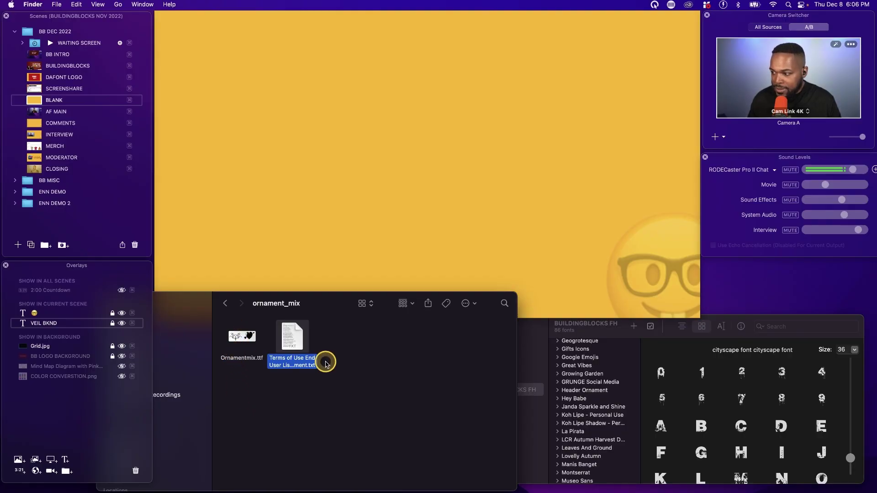
- Add Ornamentmix.ttf to the BUILDINGBLOCKS FH collection in Font Book and look through its glyphs
click(536, 337)
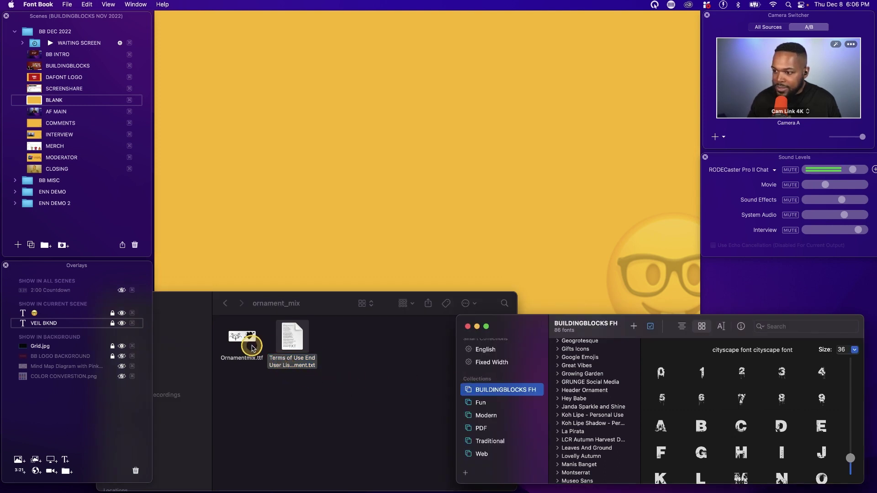
drag(239, 341, 597, 392)
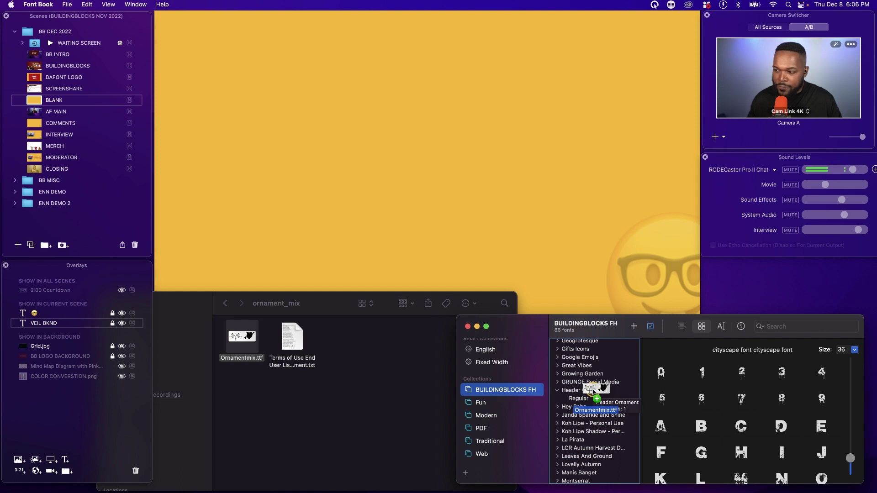
drag(596, 391, 594, 391)
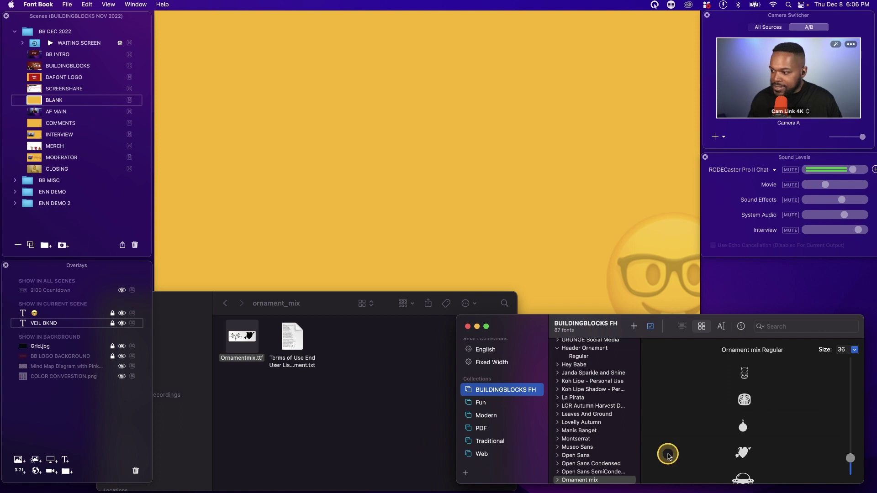
scroll(718, 454, down, 4)
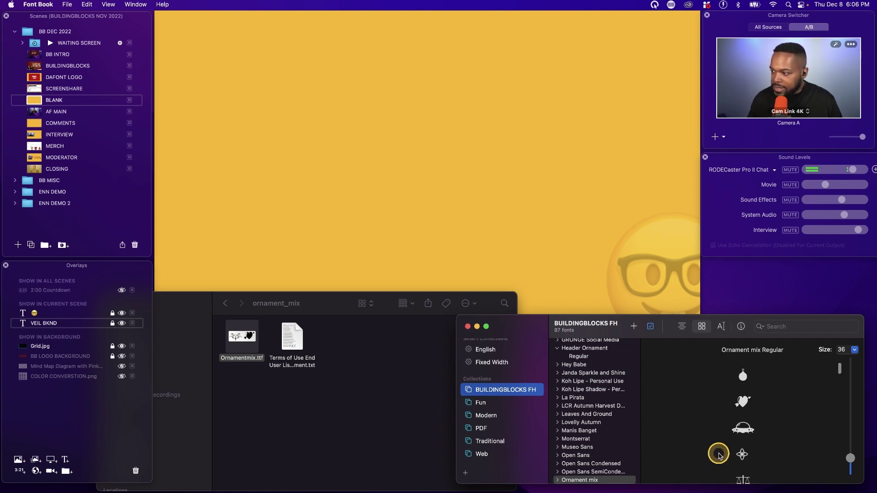
scroll(719, 455, down, 1)
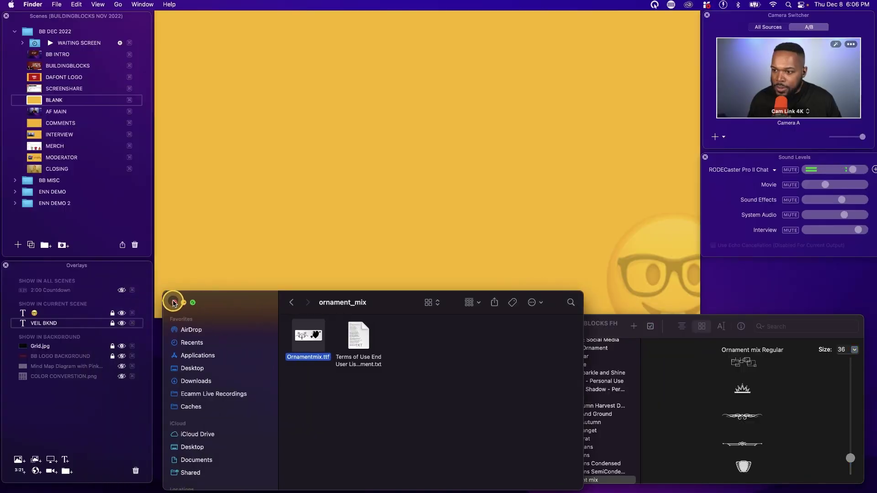
- Close the font folder and start a text overlay in Ecamm Live with the Ornament mix font from BUILDINGBLOCKS FH and no background
click(172, 300)
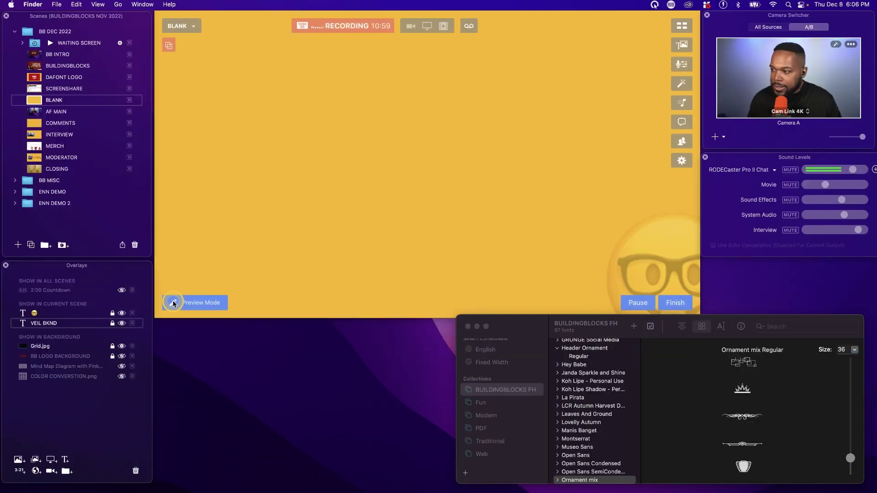
click(299, 234)
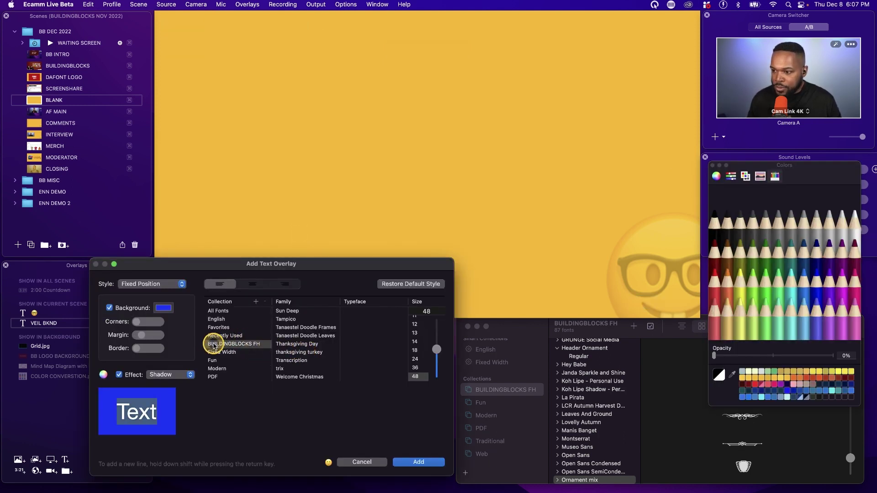
scroll(305, 348, up, 5)
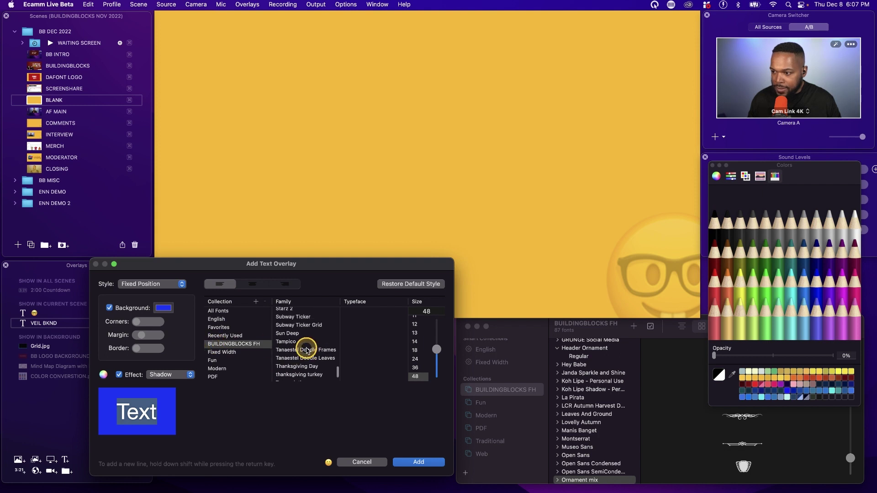
scroll(305, 348, up, 4)
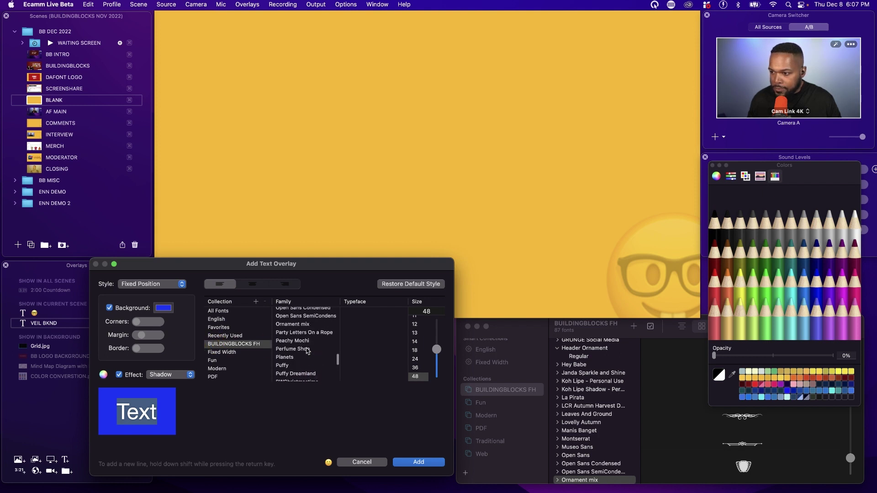
click(292, 341)
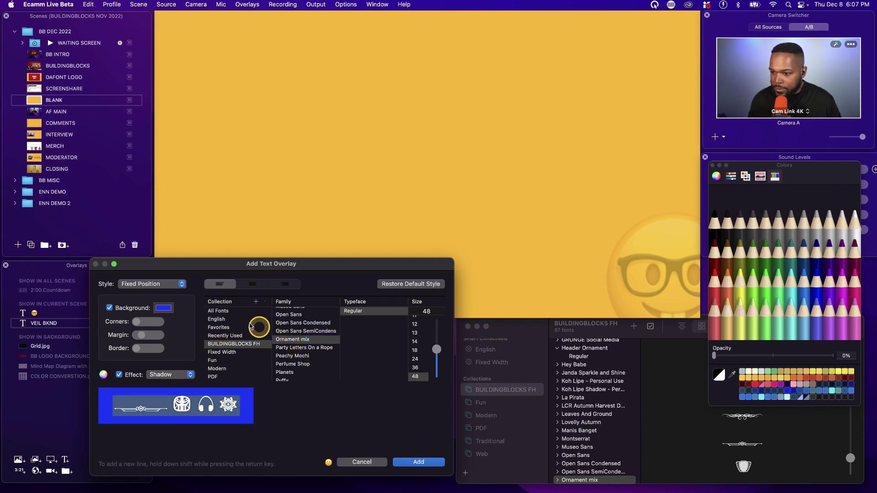
click(109, 309)
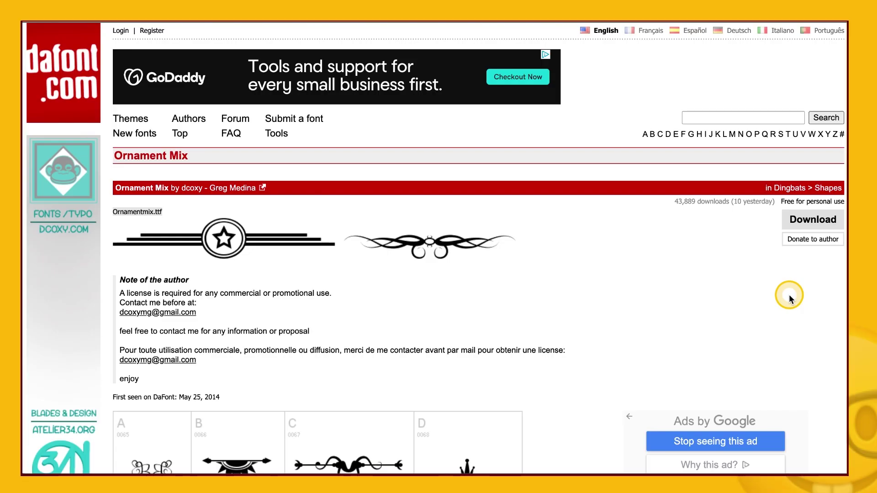
- Check the font's character map, try out several Ornament mix glyphs in the overlay text, and clear them
scroll(789, 294, down, 8)
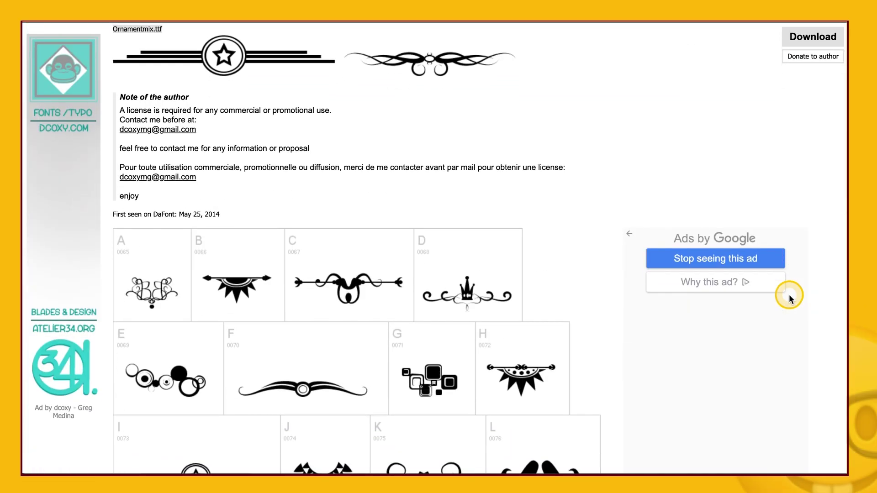
scroll(788, 294, down, 2)
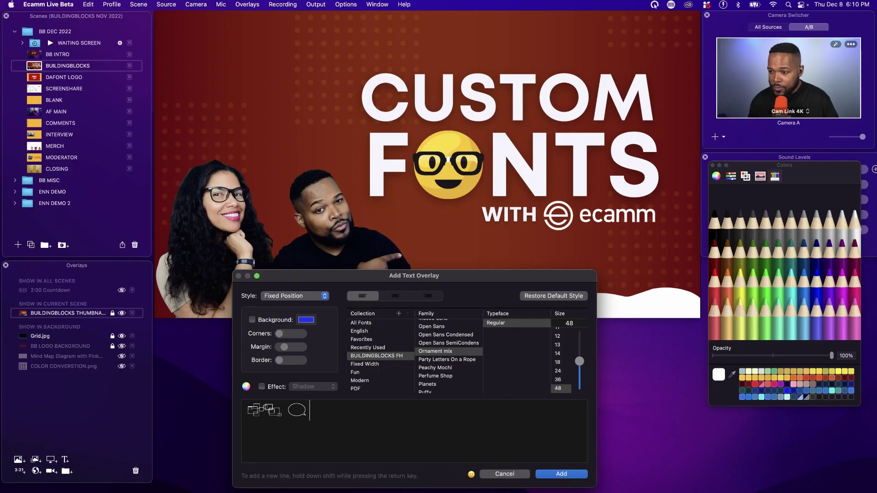
text(e)
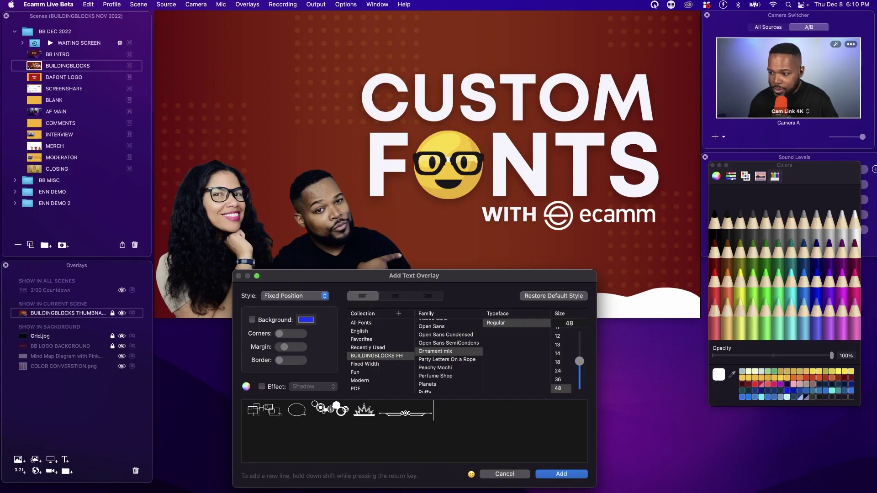
text(fg)
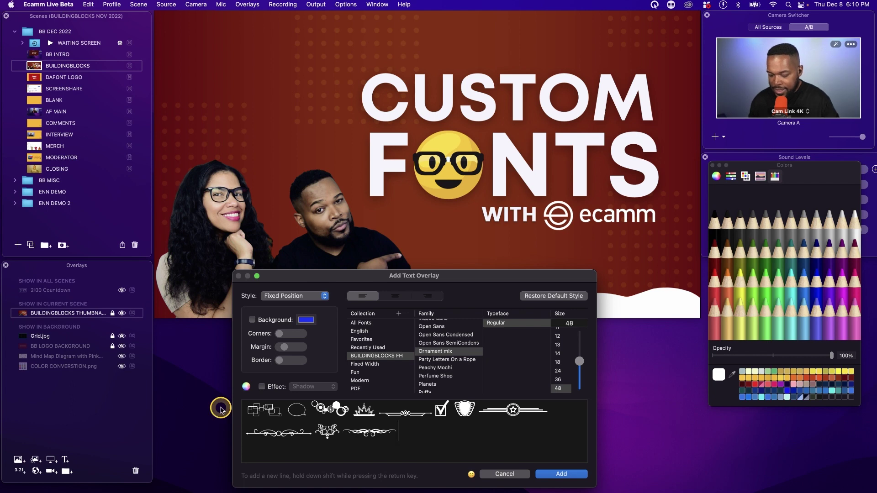
text(ab)
drag(395, 434, 238, 405)
key(BackSpace)
- Add the moustache glyph as a text overlay in the Licorice color and place it on the emoji face in the title
text(ab)
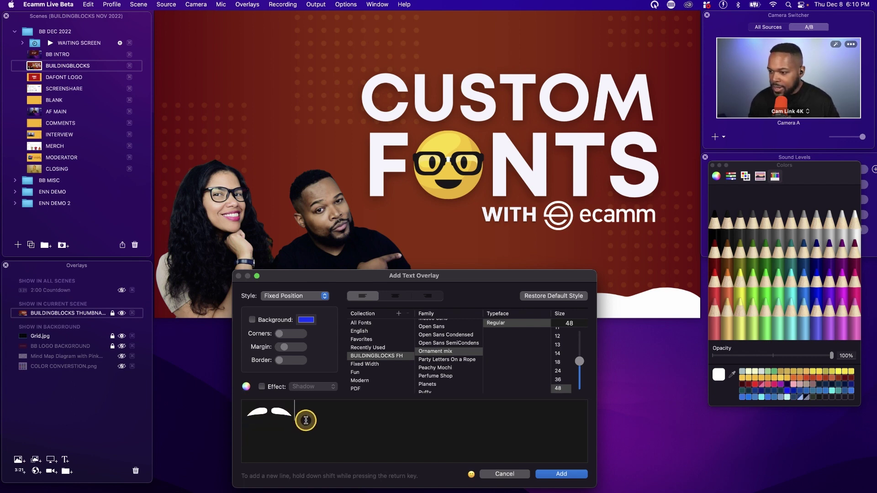
click(714, 217)
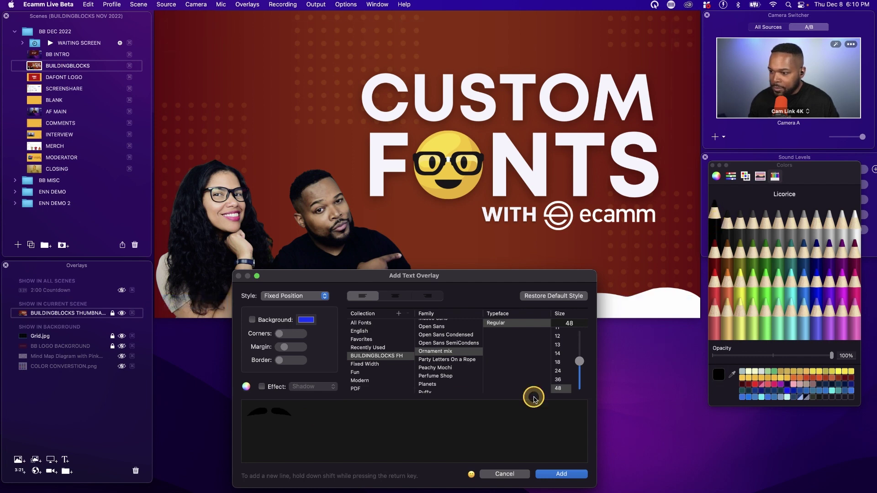
click(557, 477)
drag(417, 251, 454, 176)
click(515, 435)
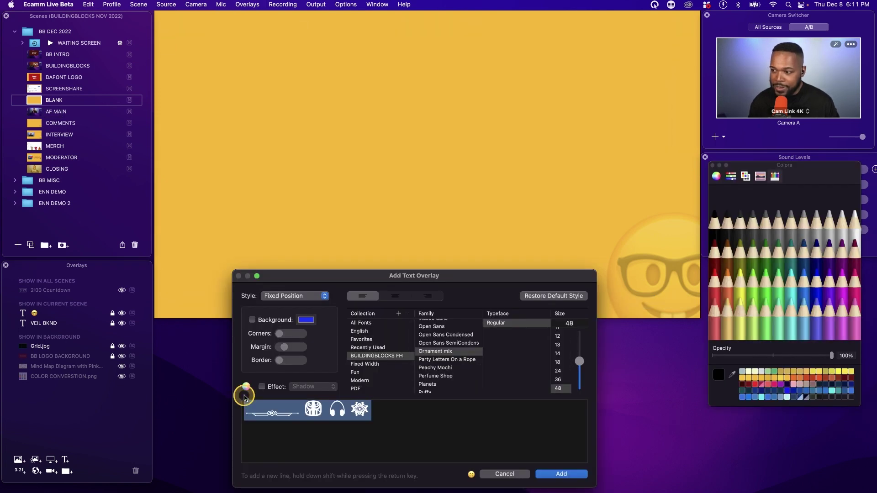
- Add a text overlay reading VLOGMAS in the Welcome Christmas font to the BLANK scene
scroll(444, 364, up, 2)
scroll(444, 364, down, 3)
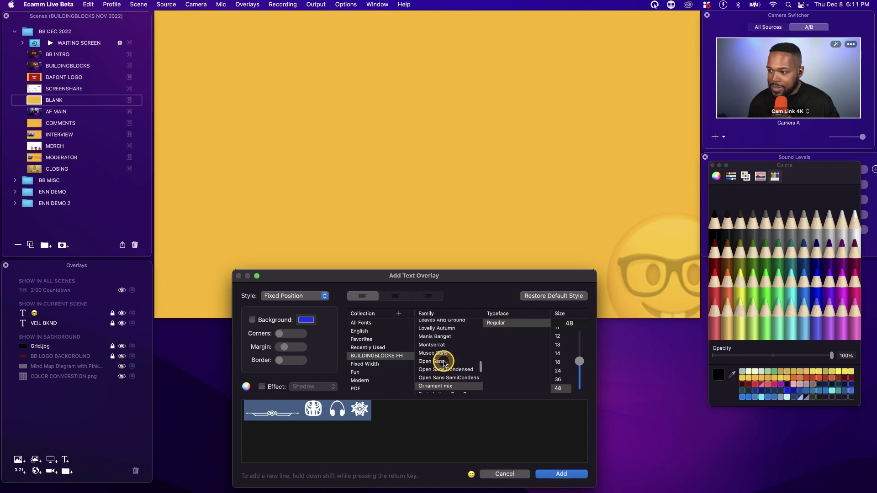
scroll(445, 364, down, 10)
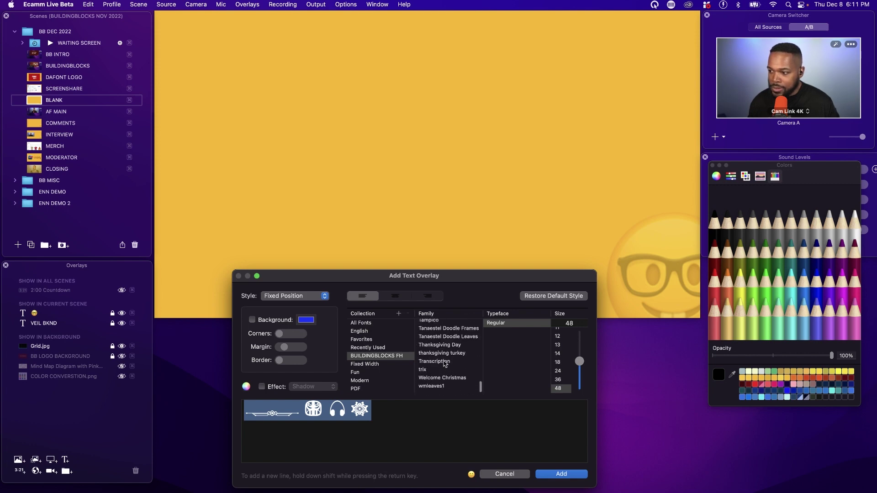
click(444, 381)
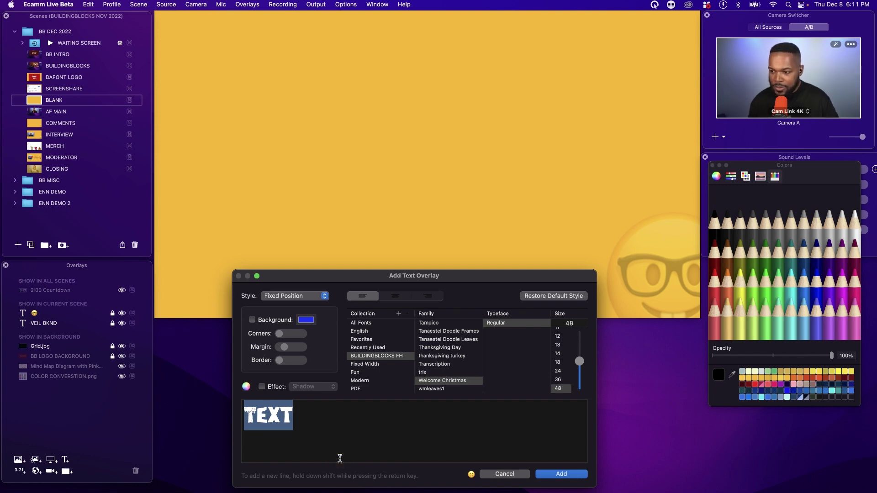
text(VLOGM)
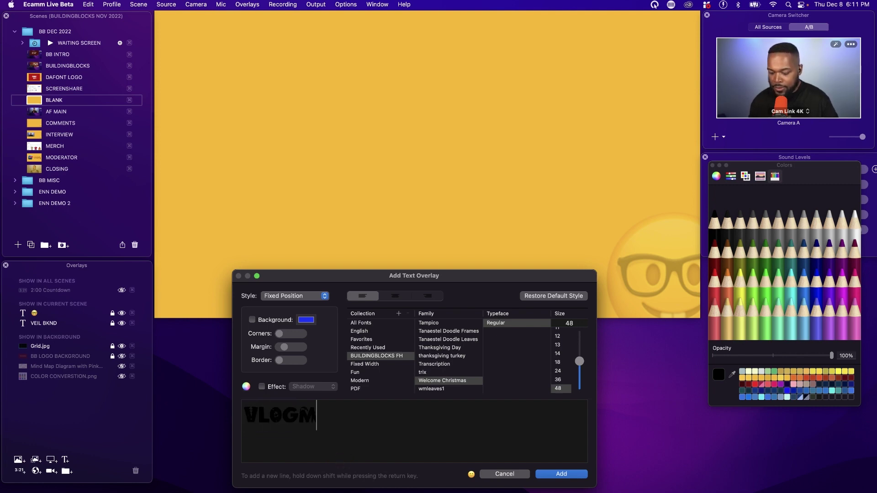
text(AS)
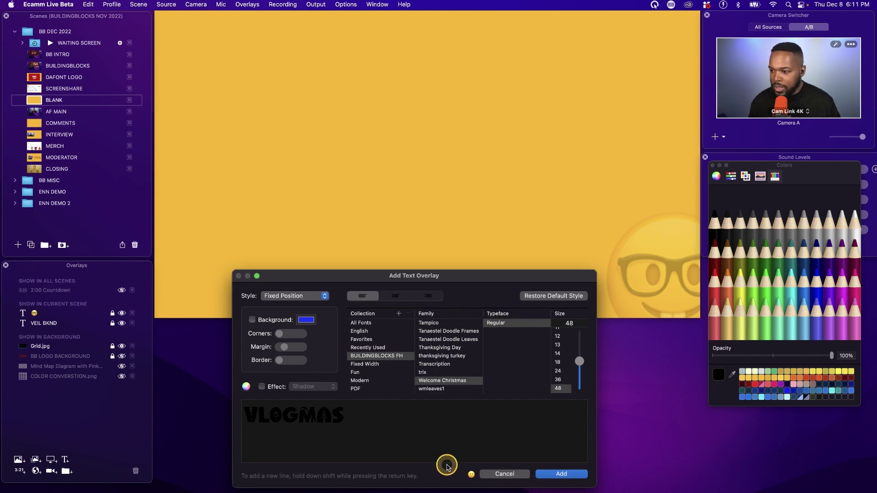
click(544, 473)
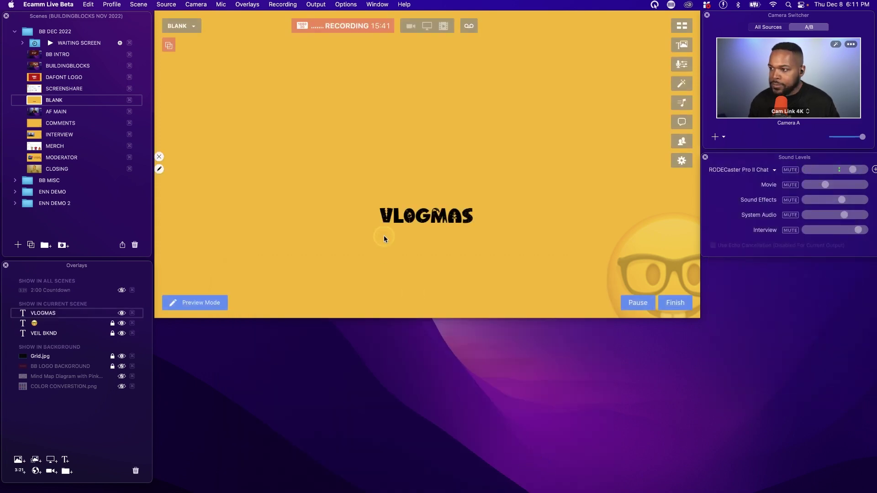
- Enlarge the VLOGMAS text overlay and center it horizontally in the upper half of the scene
scroll(405, 219, up, 10)
right_click(405, 219)
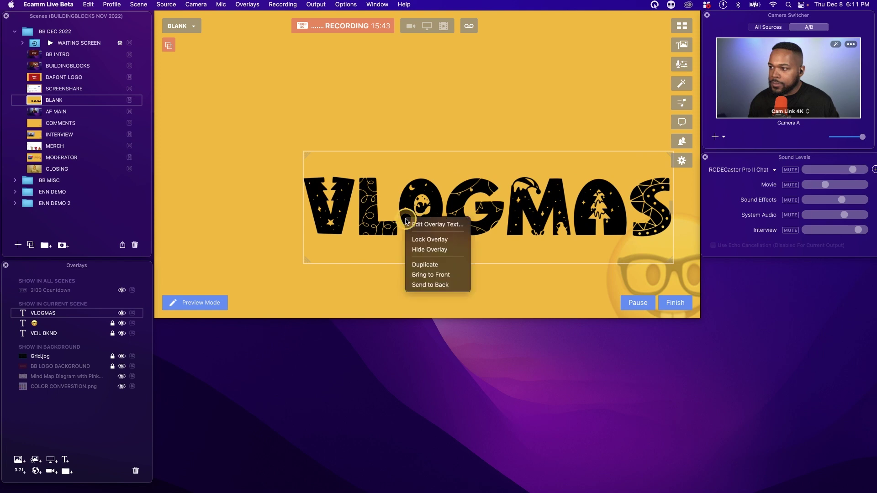
click(368, 193)
drag(344, 193, 282, 141)
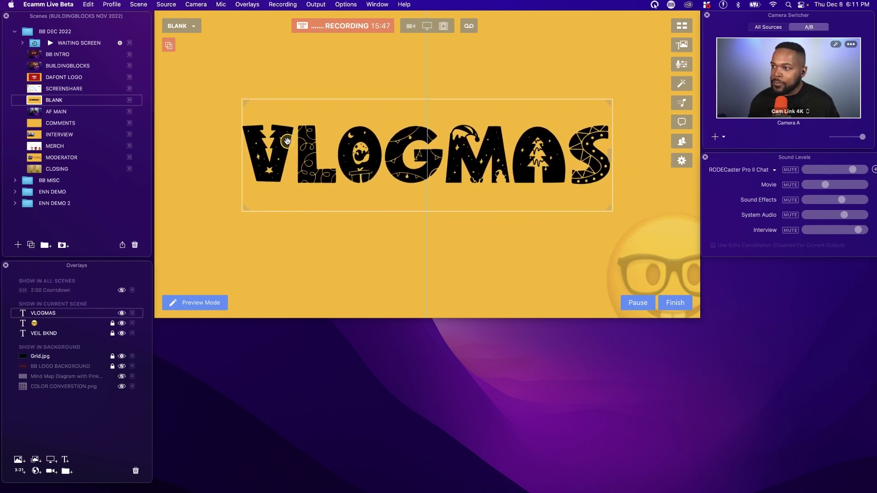
click(305, 242)
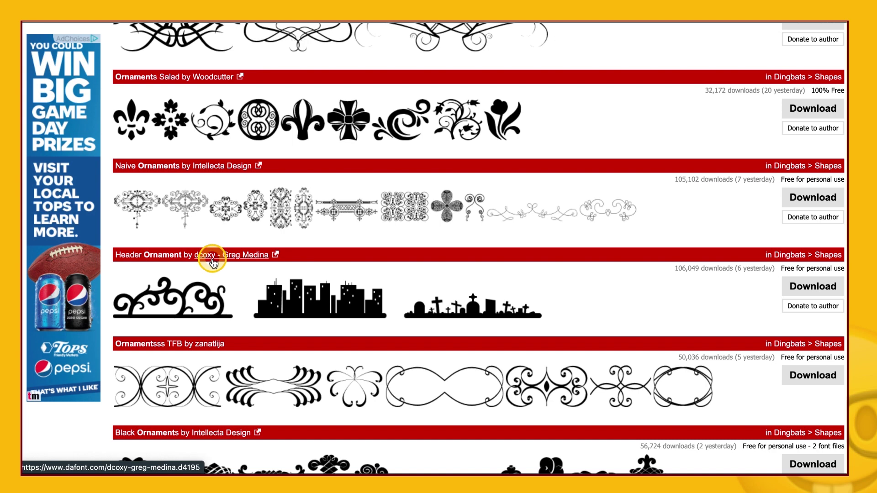
- Open the Header Ornament font's page on dafont.com and examine which letters produce its glyphs
click(177, 314)
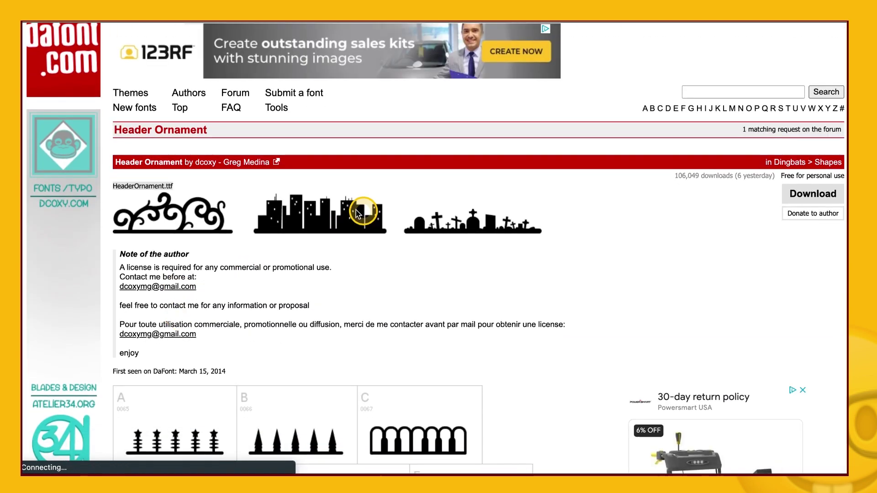
scroll(476, 282, down, 4)
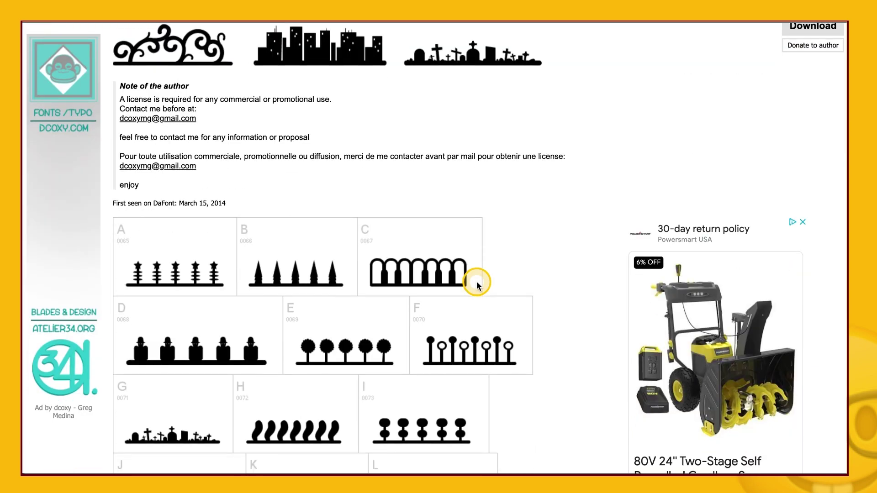
scroll(477, 285, down, 5)
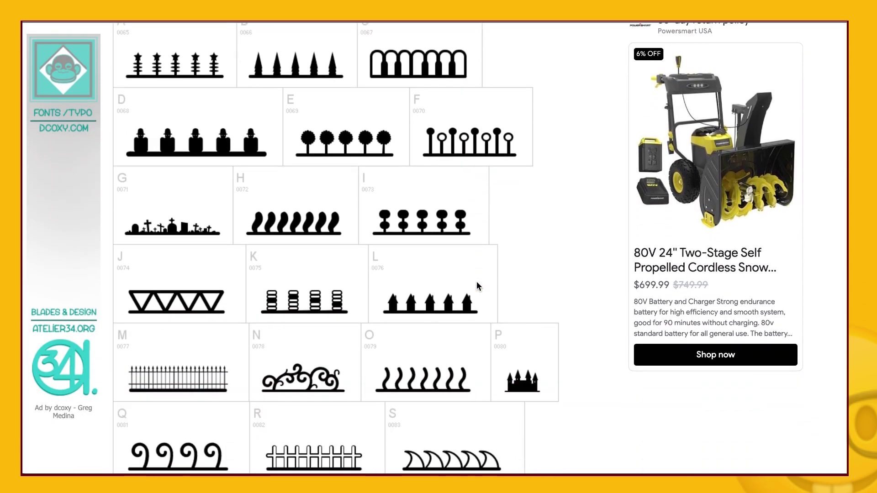
scroll(476, 286, down, 4)
click(332, 374)
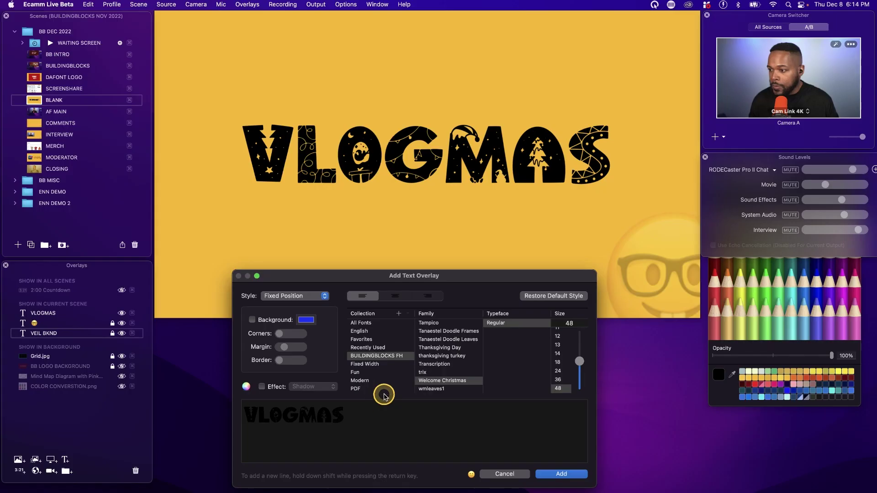
- Add a text overlay in the Header Ornament font, replacing the VLOGMAS text with the letter U for the city skyline glyph
scroll(443, 354, up, 5)
scroll(443, 355, up, 8)
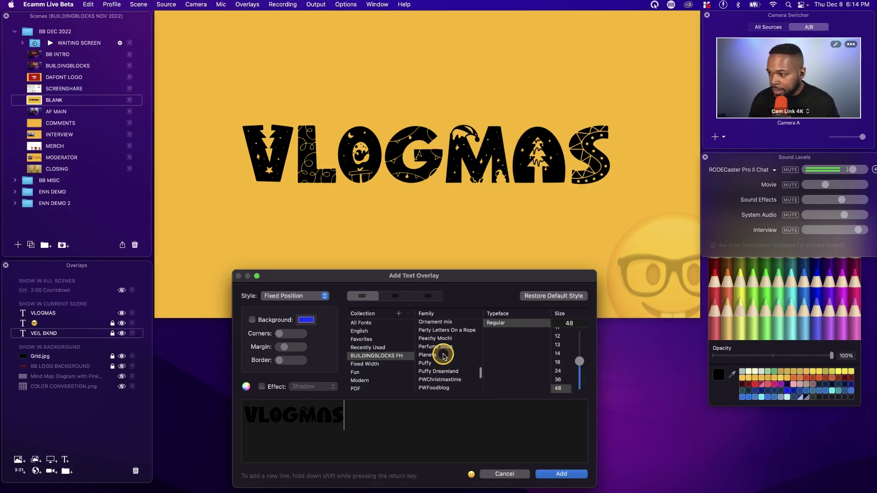
scroll(444, 357, up, 5)
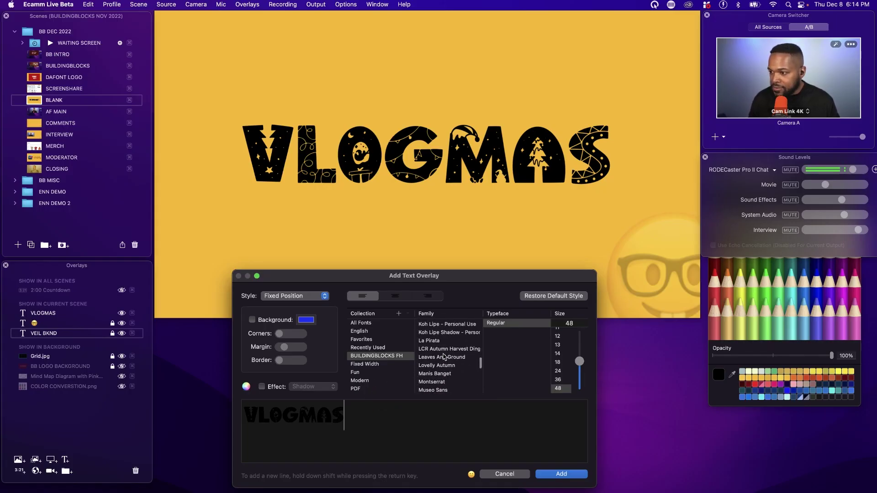
scroll(444, 358, up, 2)
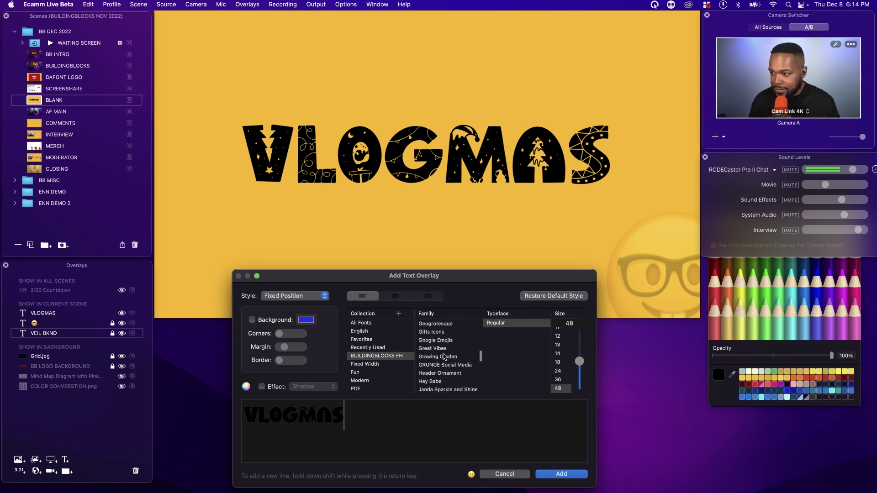
click(438, 375)
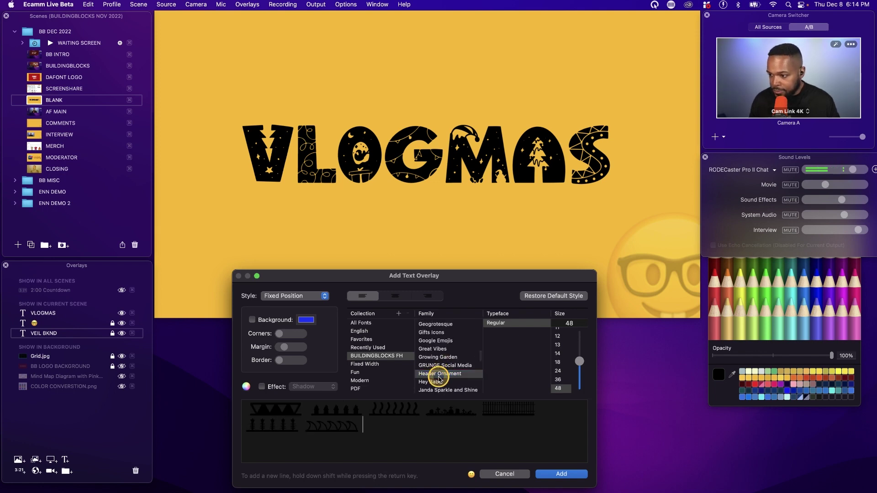
drag(384, 437, 300, 383)
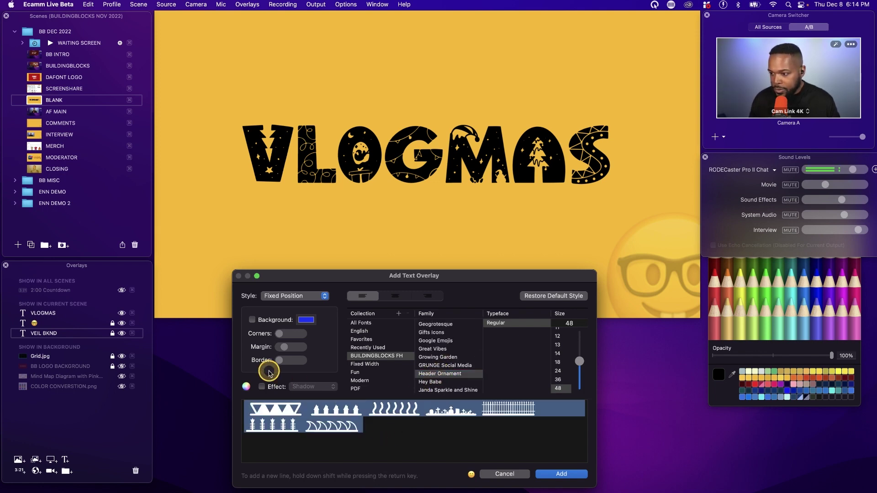
text(a)
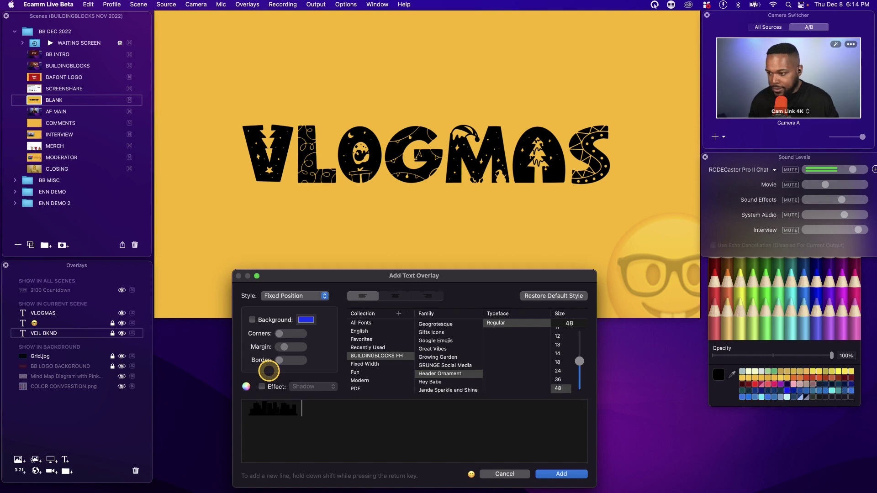
click(561, 474)
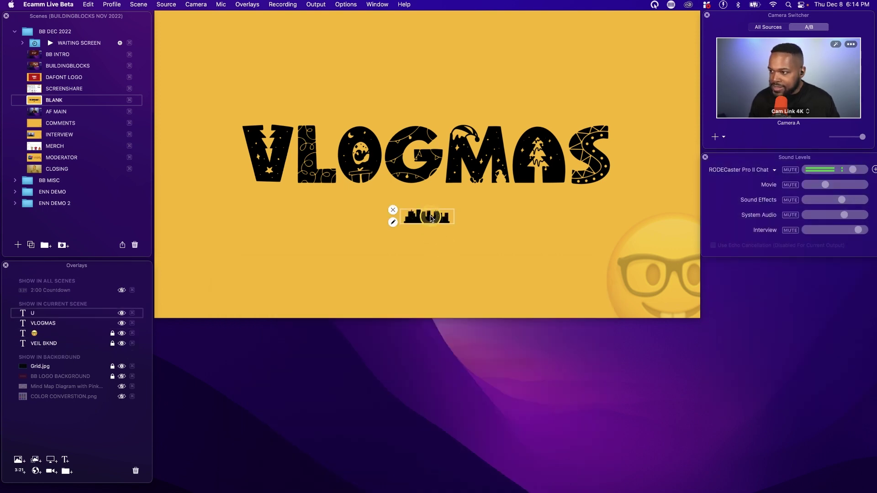